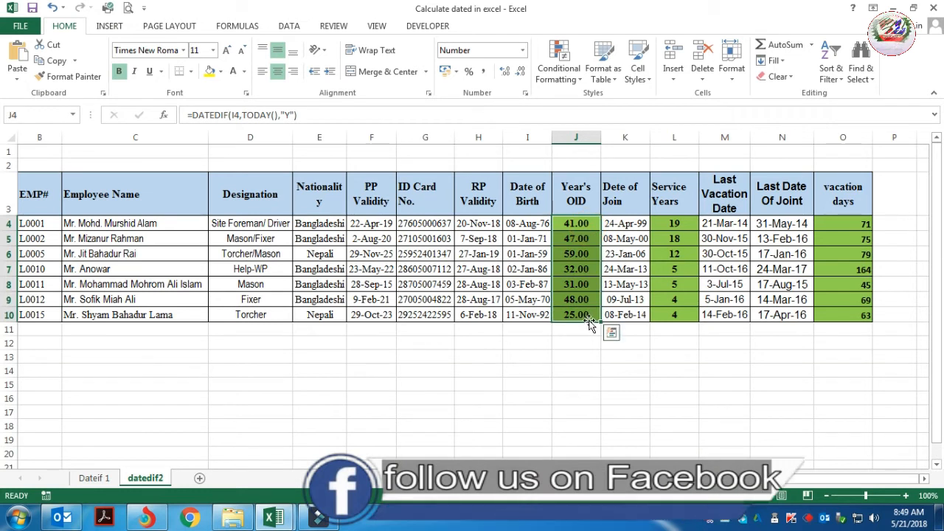
Step: Clear the calculated values in rows 4 to 10 of the Year's OlD, Service Years and vacation days columns
key(Delete)
drag(671, 223, 689, 333)
key(Delete)
drag(852, 225, 867, 333)
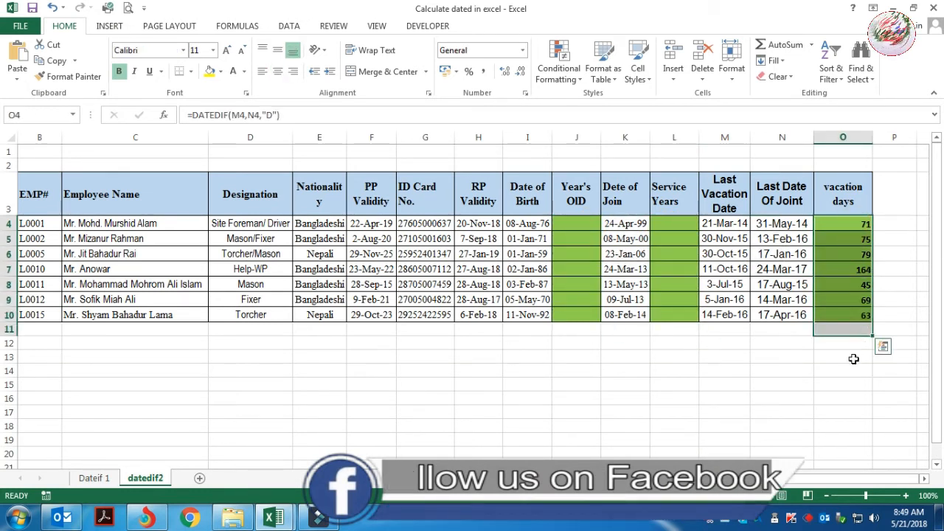
key(Delete)
click(808, 398)
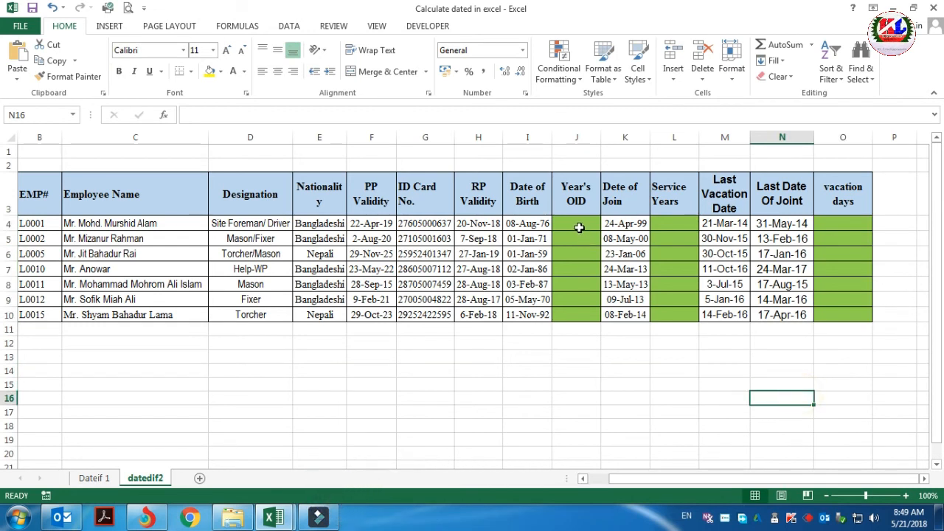
click(577, 222)
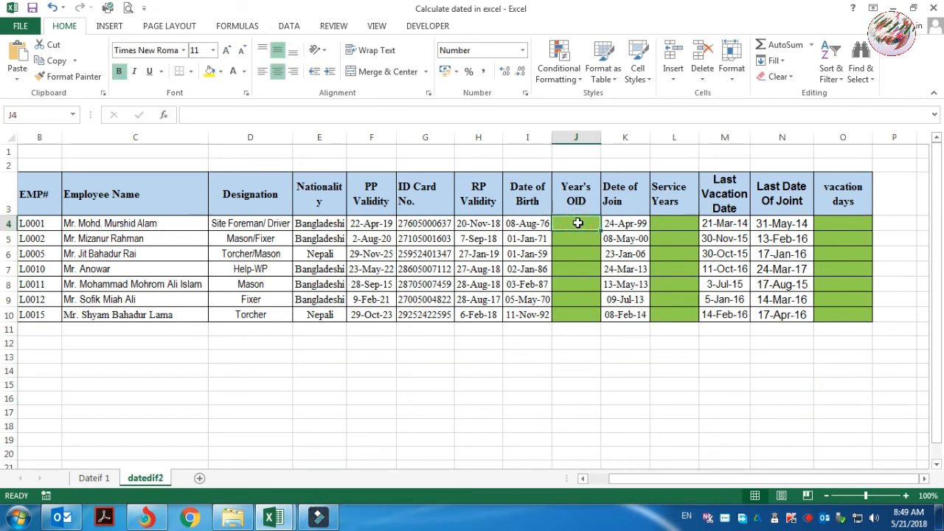
text(=)
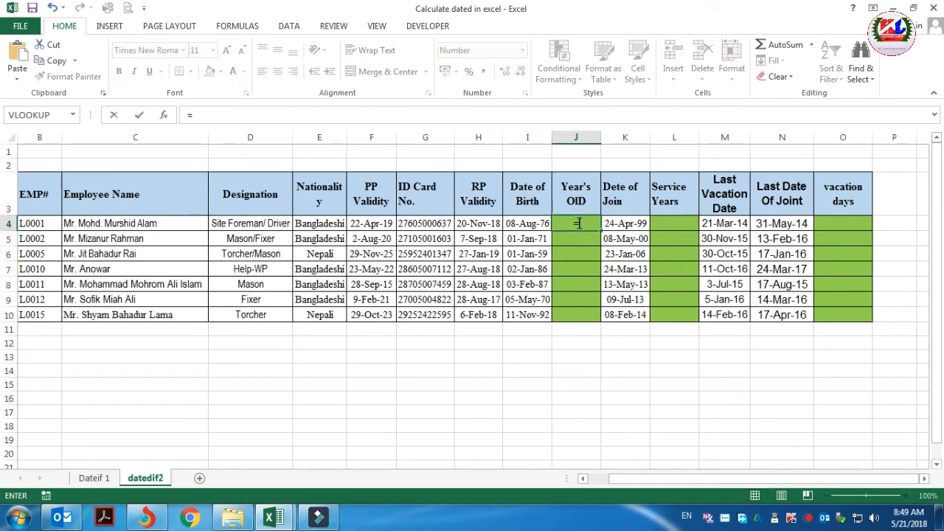
text(dat)
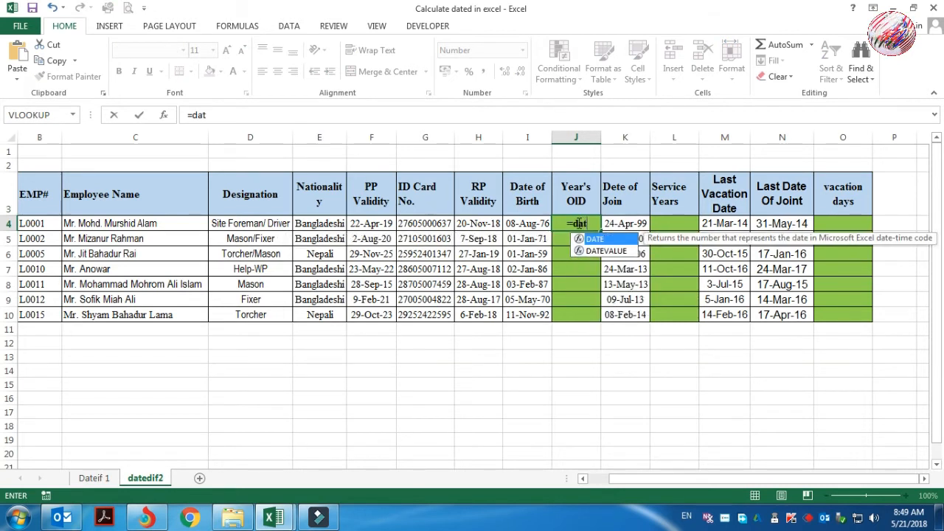
text(edif)
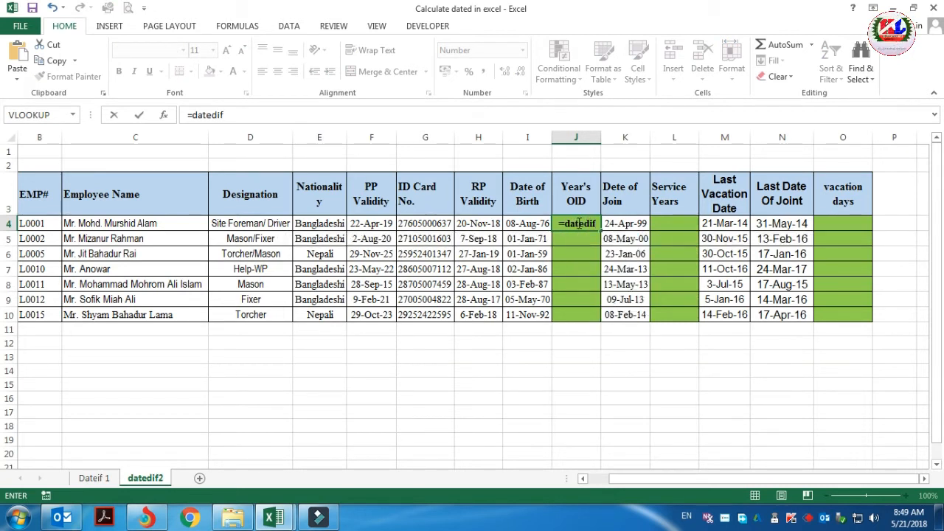
text(()
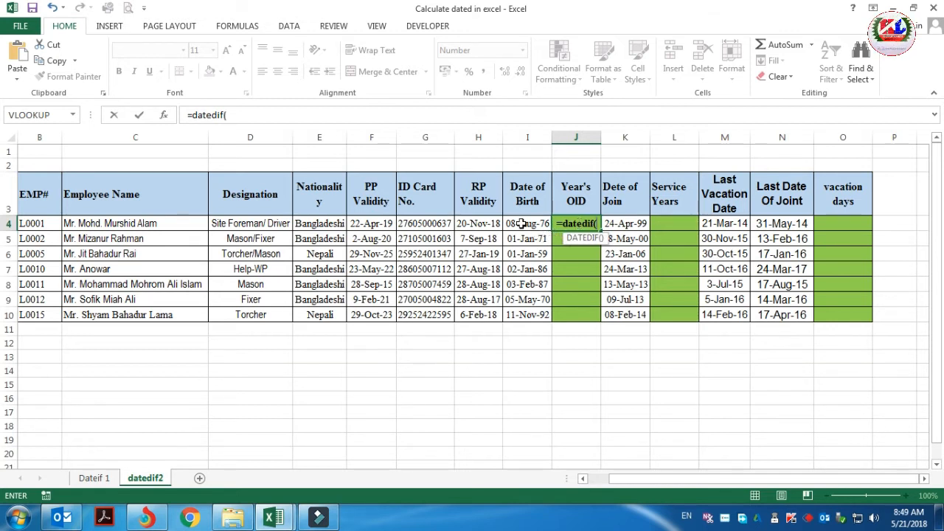
click(521, 223)
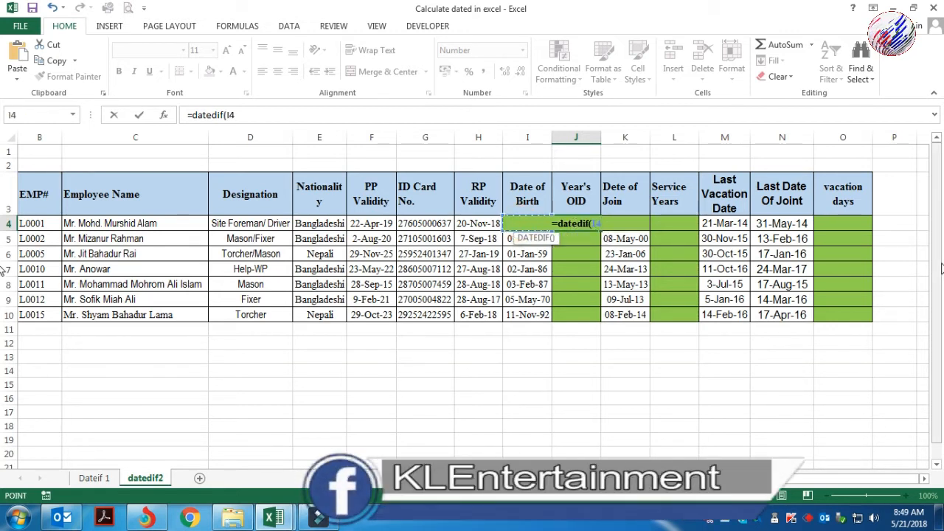
text())
key(Return)
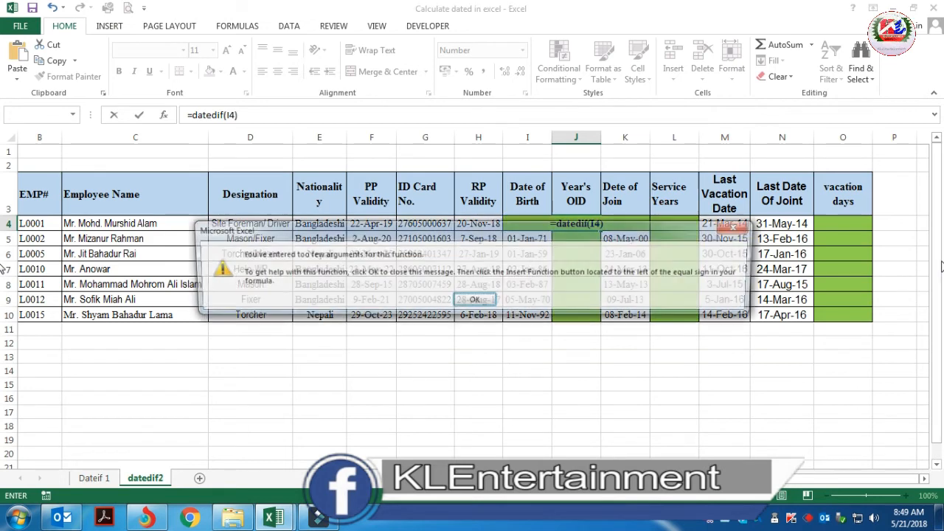
key(Return)
key(BackSpace)
key(BackSpace)
key(BackSpace)
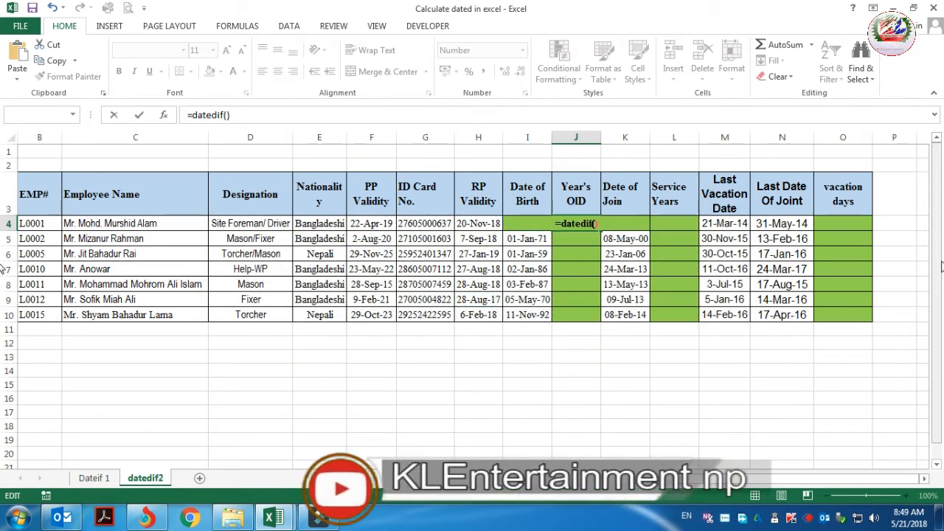
text(()
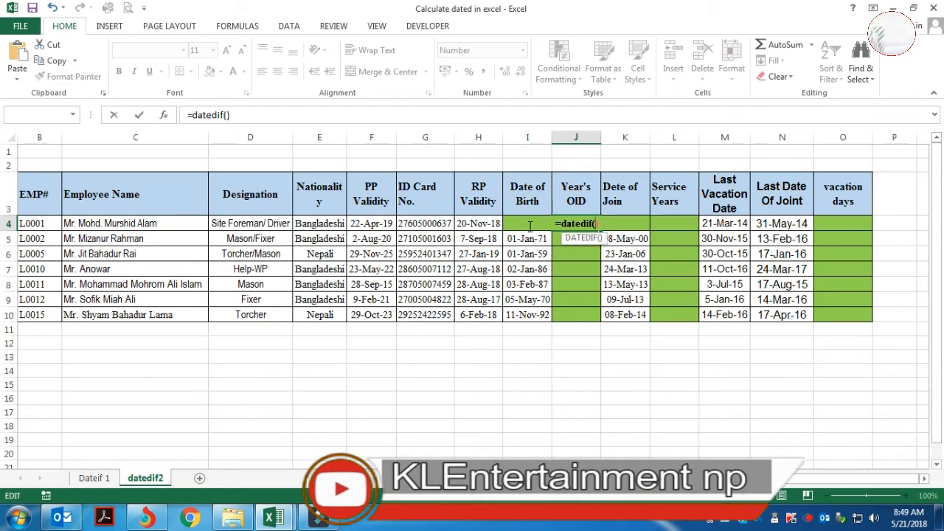
key(Delete)
key(Delete)
key(Delete)
key(Delete)
key(Delete)
key(Delete)
key(Delete)
key(Delete)
key(Delete)
key(Delete)
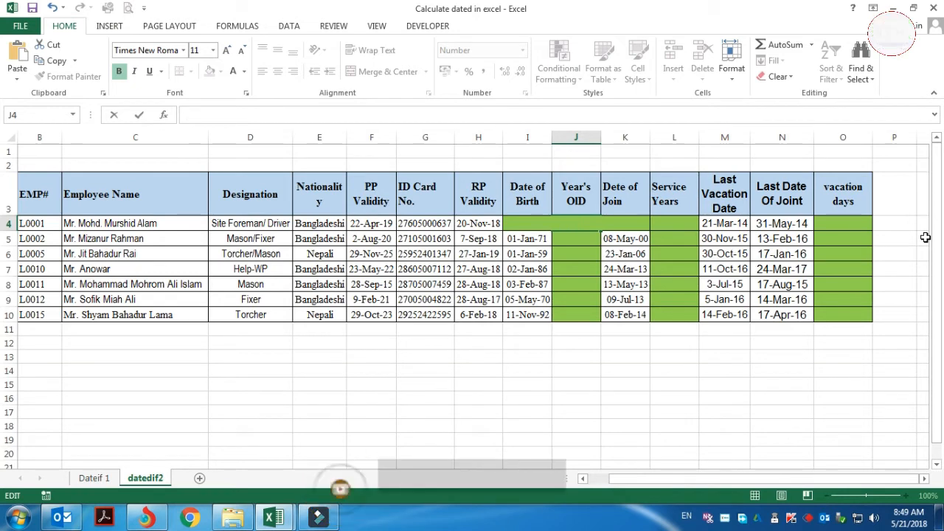
Step: Widen column J and enter =DATEDIF(I4,TODAY(),"Y") in J4 to calculate the first employee's age
click(603, 135)
drag(601, 135, 647, 140)
click(586, 222)
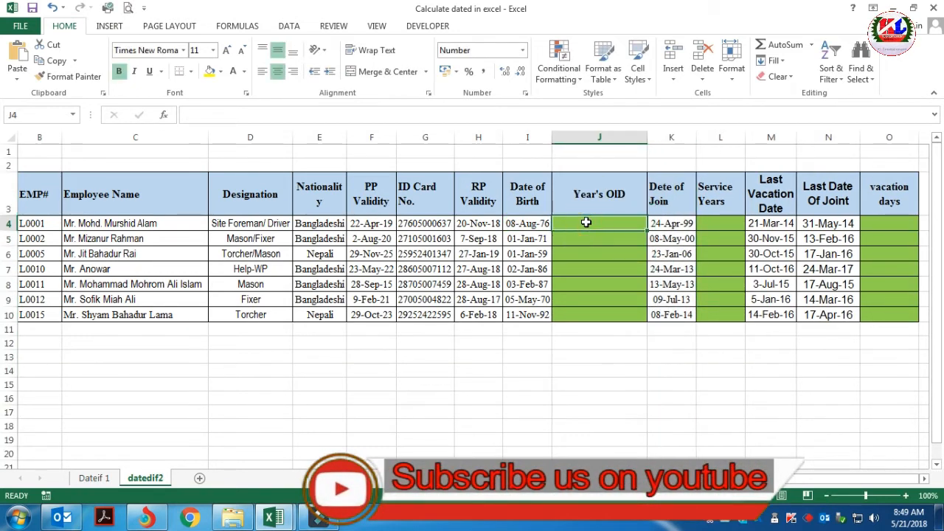
text(=date)
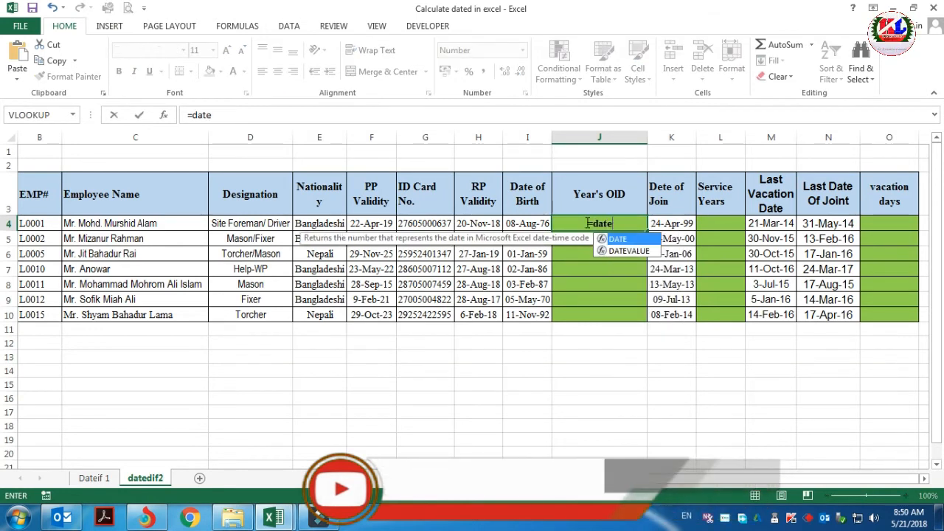
text(dif()
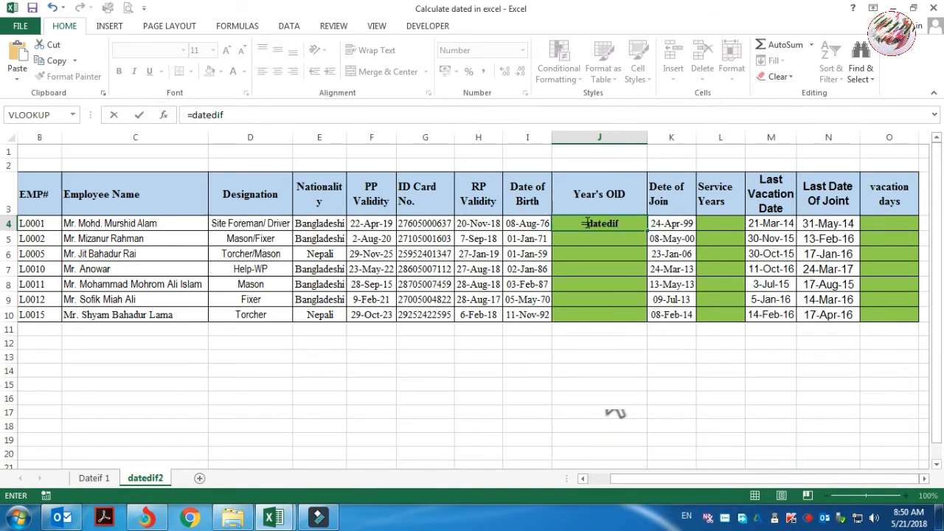
click(520, 222)
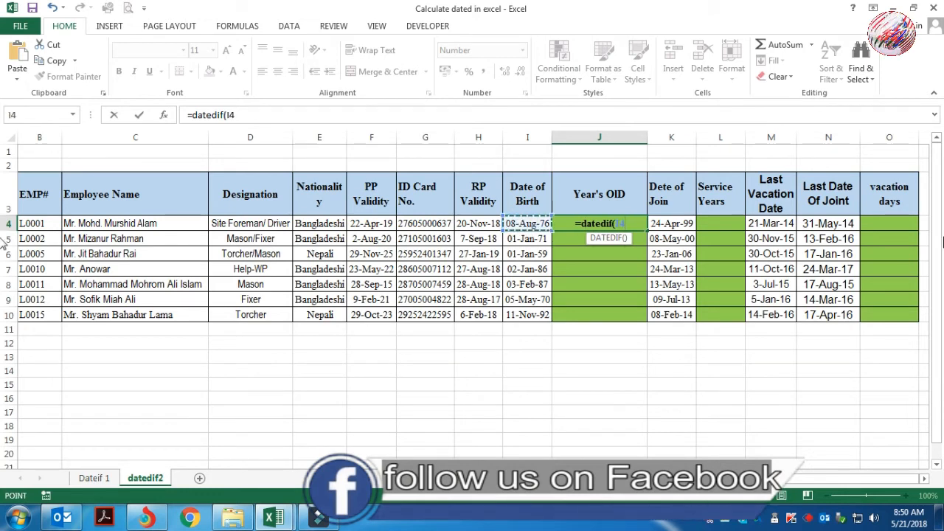
text(,)
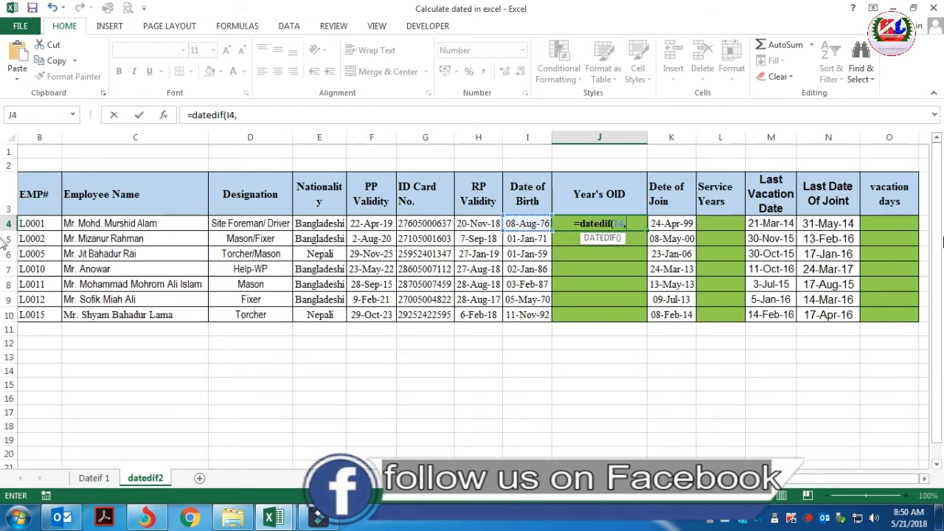
text(to)
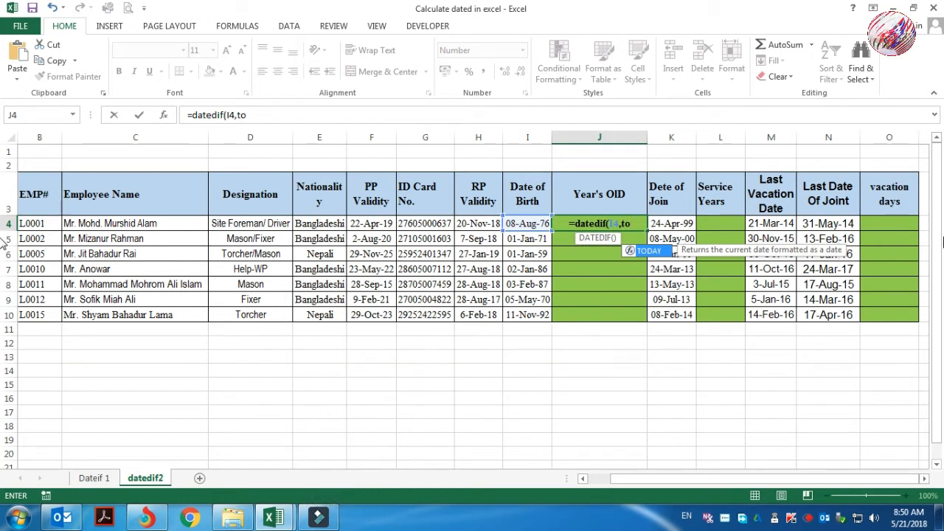
key(Tab)
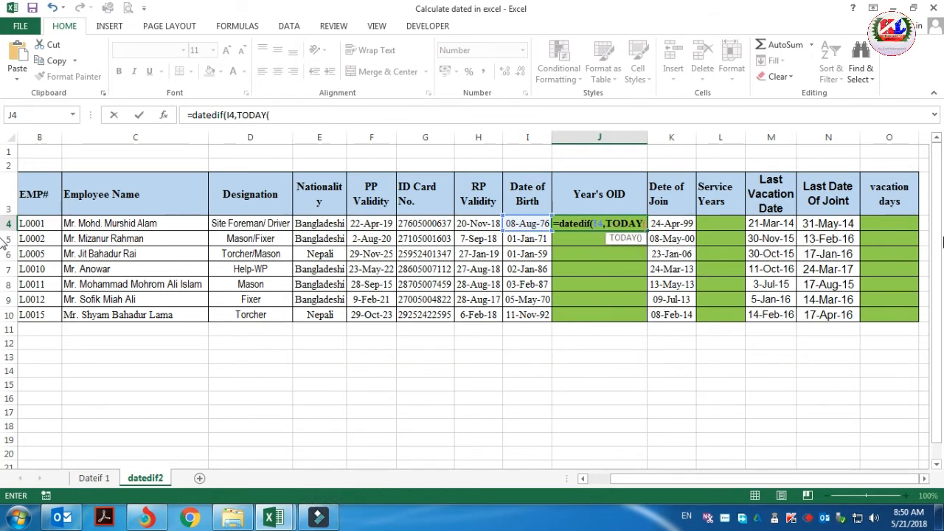
text())
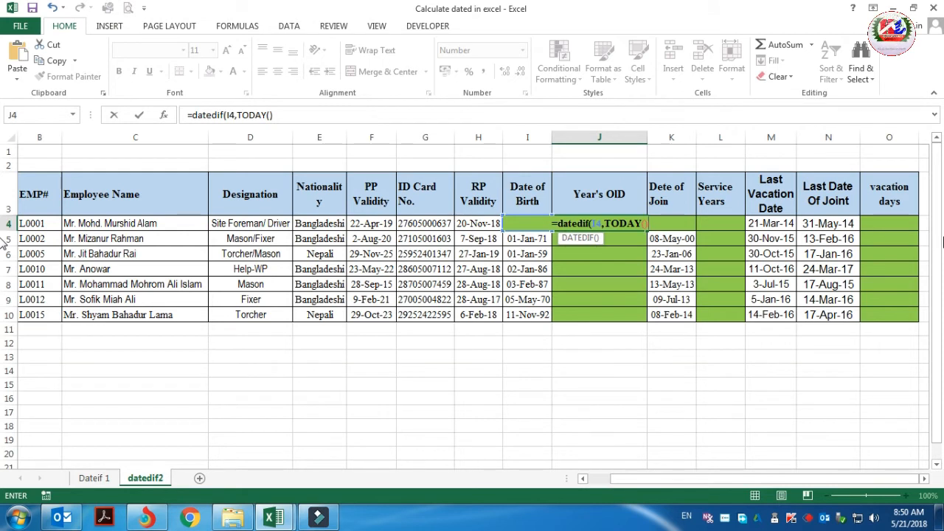
text(,"")
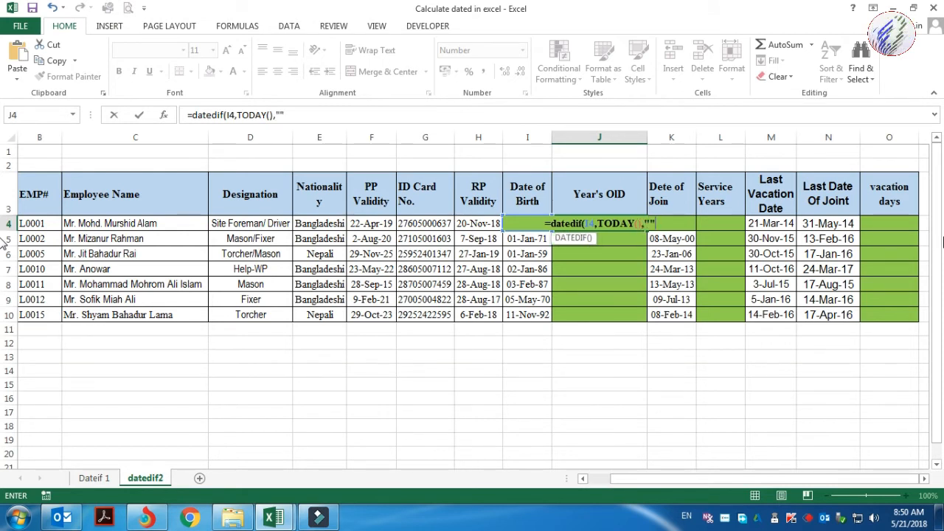
key(BackSpace)
text(Y"))
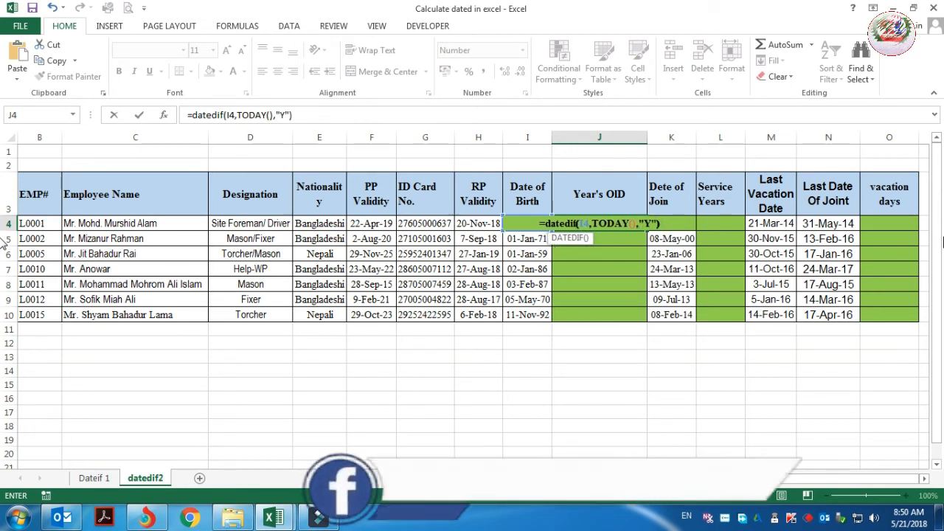
key(Return)
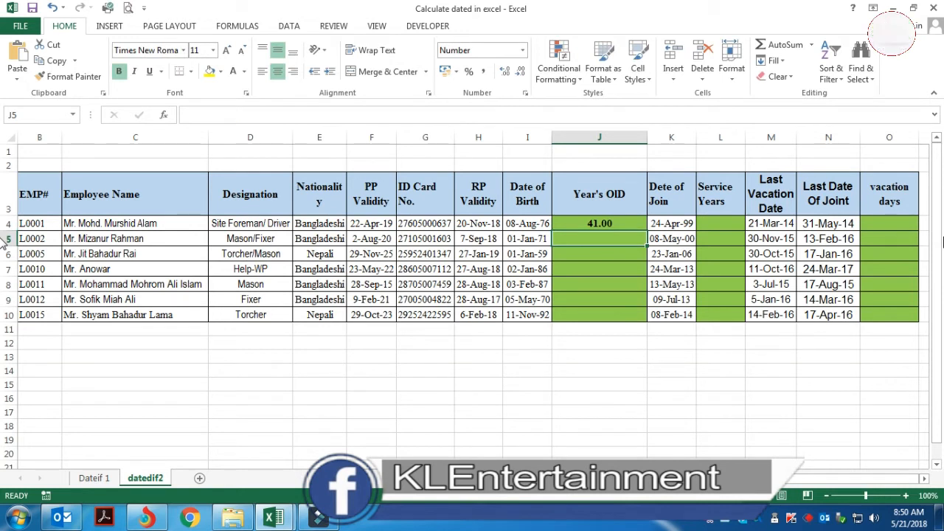
Step: Fill the age formula from J4 down through J10
click(604, 222)
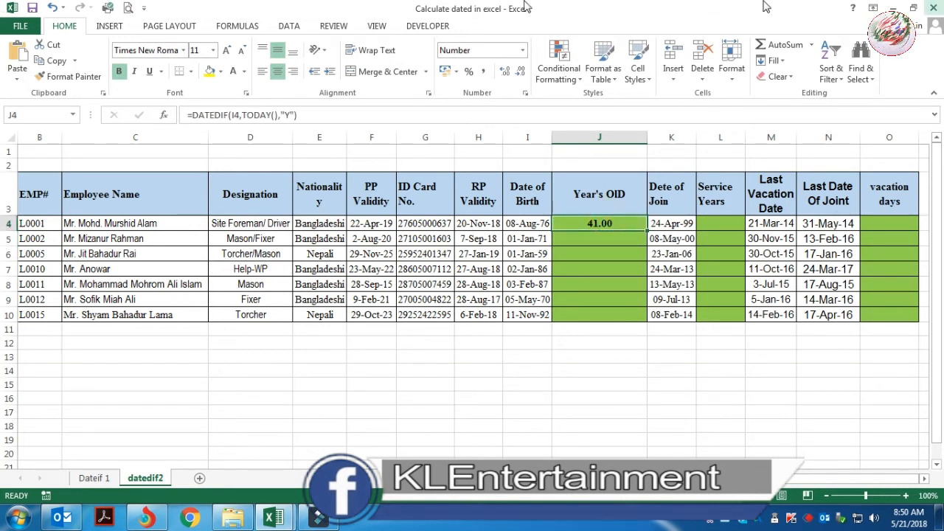
drag(647, 230, 649, 317)
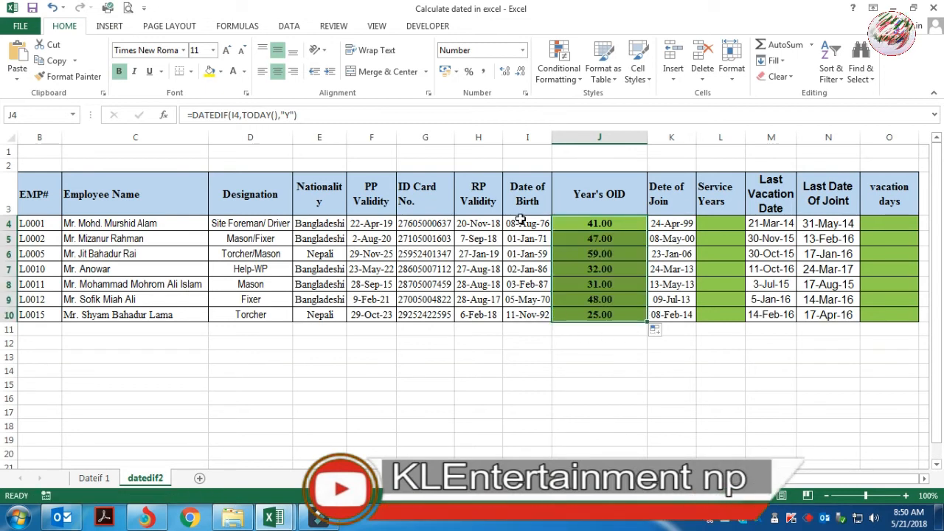
click(528, 135)
click(599, 268)
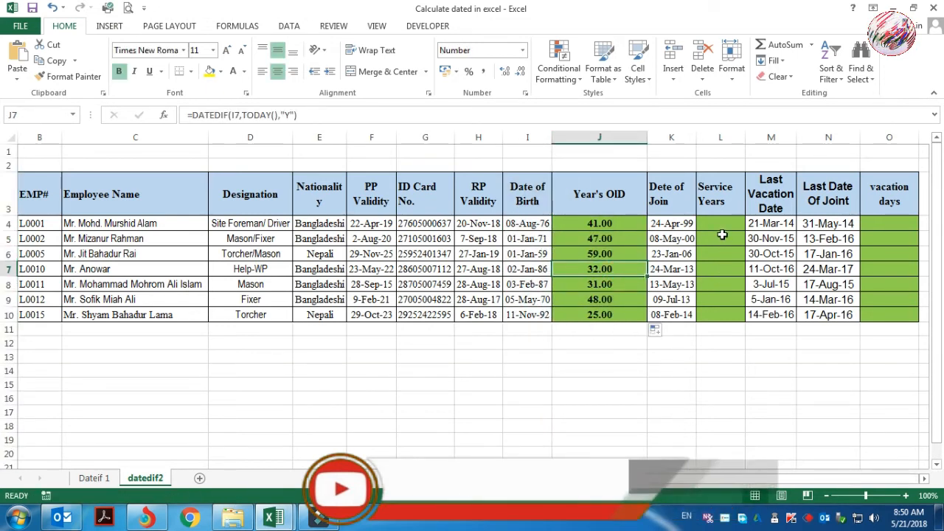
Step: Enter =DATEDIF(K4,TODAY(),"Y") in L4 to calculate the first employee's service years from the joining date
click(677, 224)
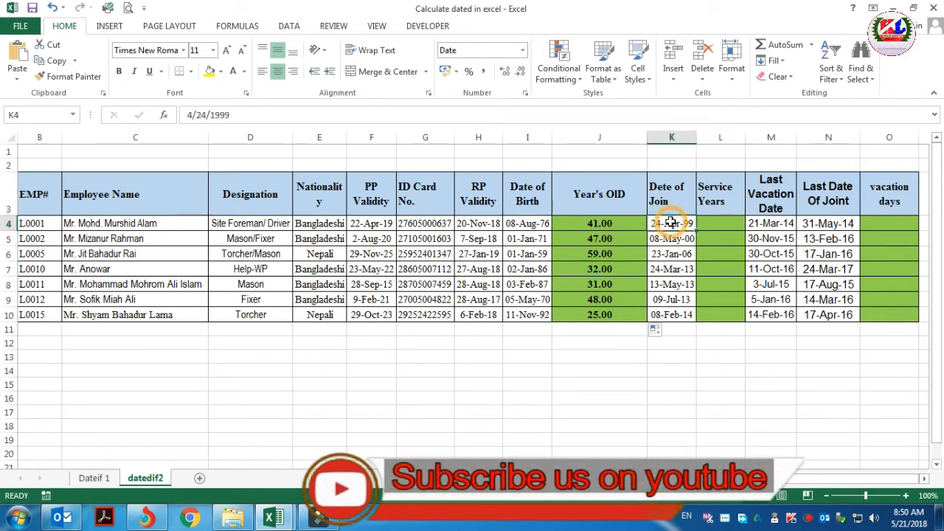
click(721, 224)
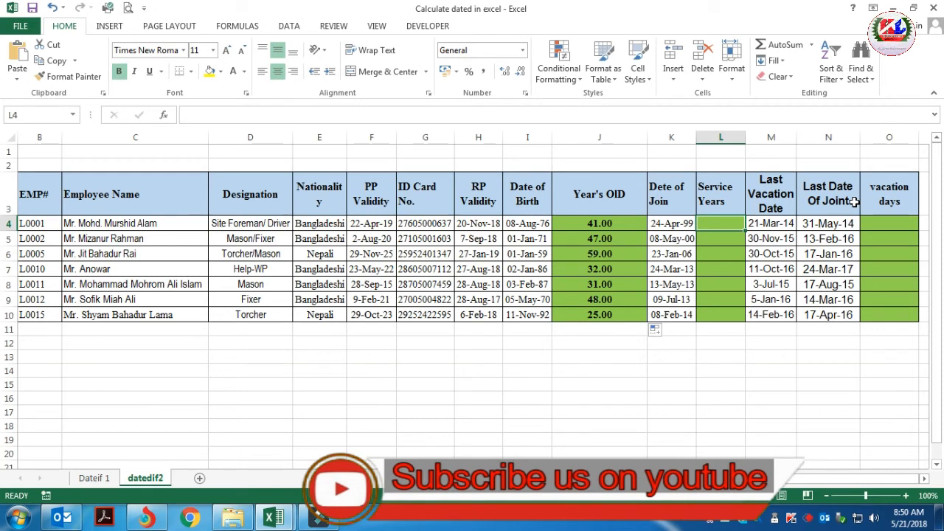
text(=)
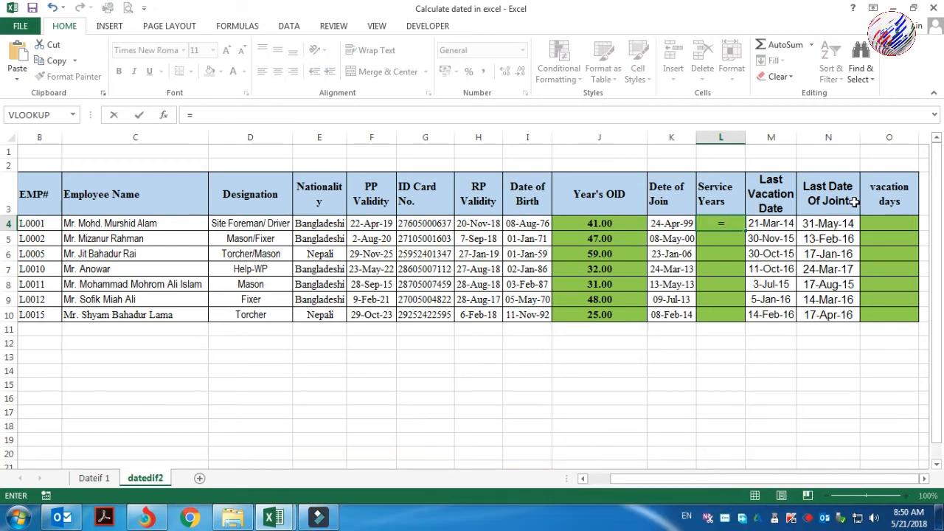
text(datedif)
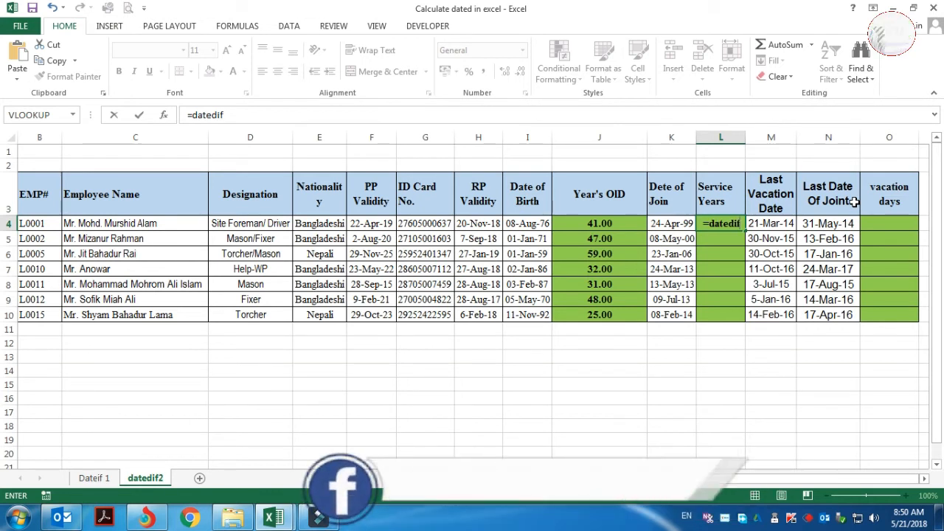
text(()
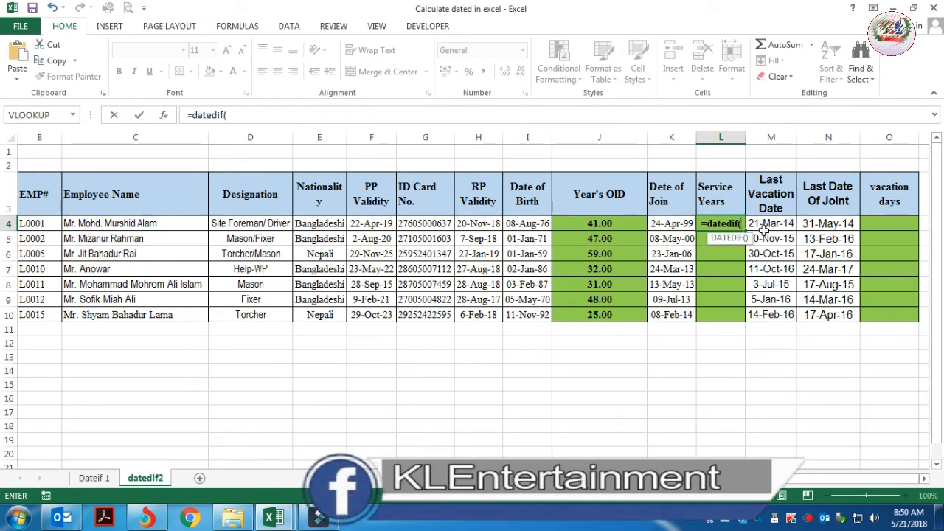
click(668, 223)
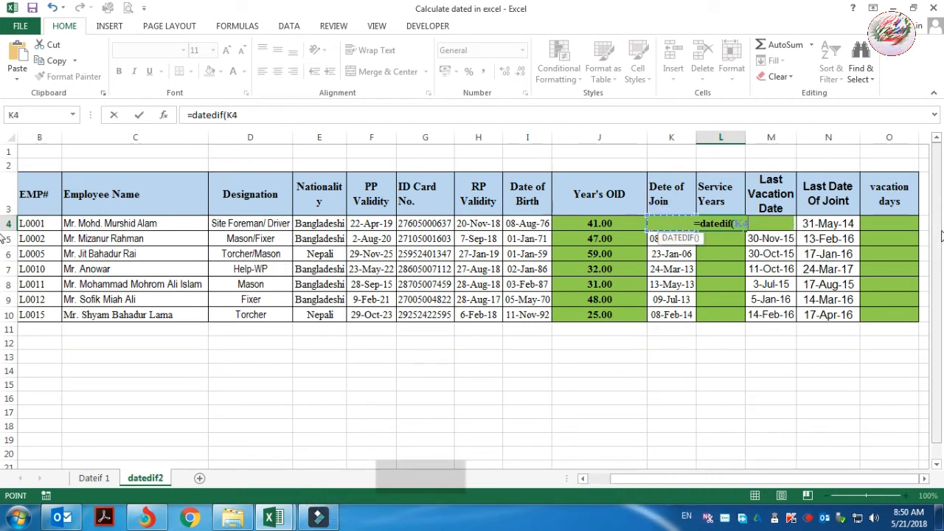
text(m)
key(BackSpace)
text(,)
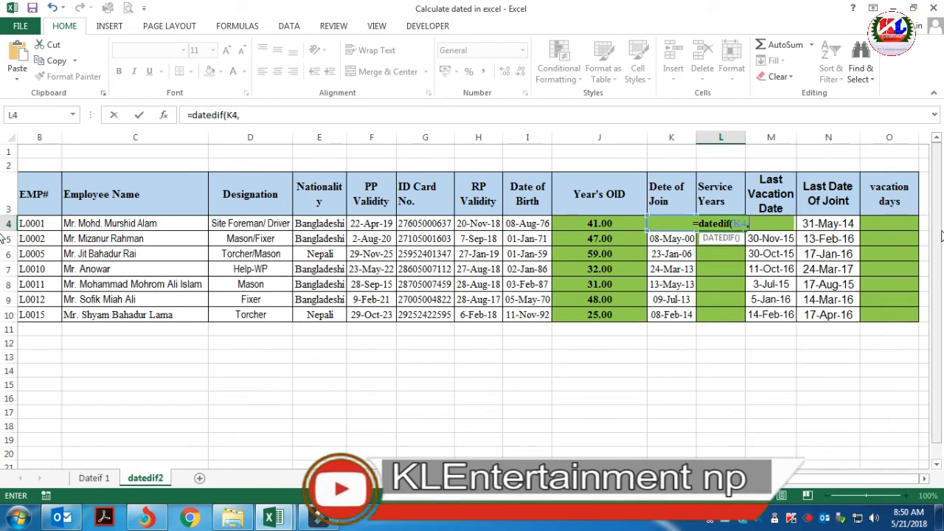
text(to)
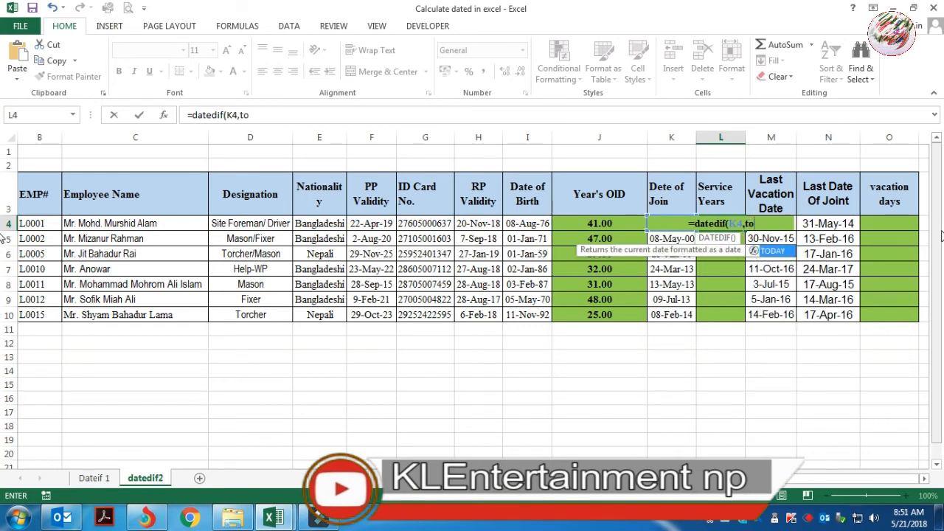
key(Tab)
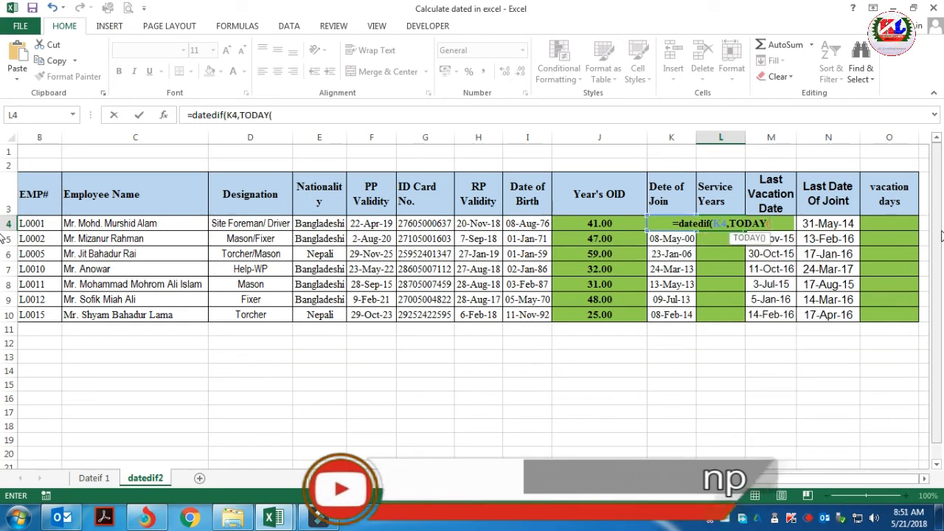
text(),"")
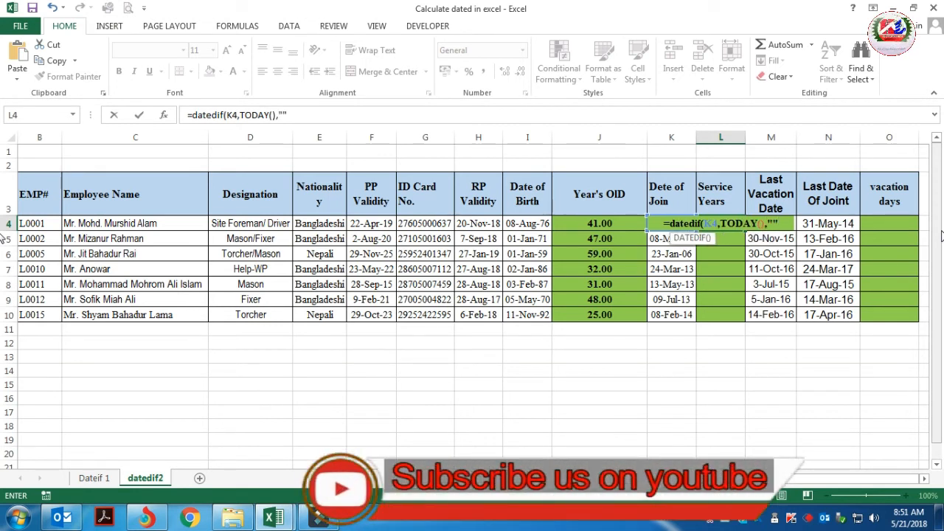
key(BackSpace)
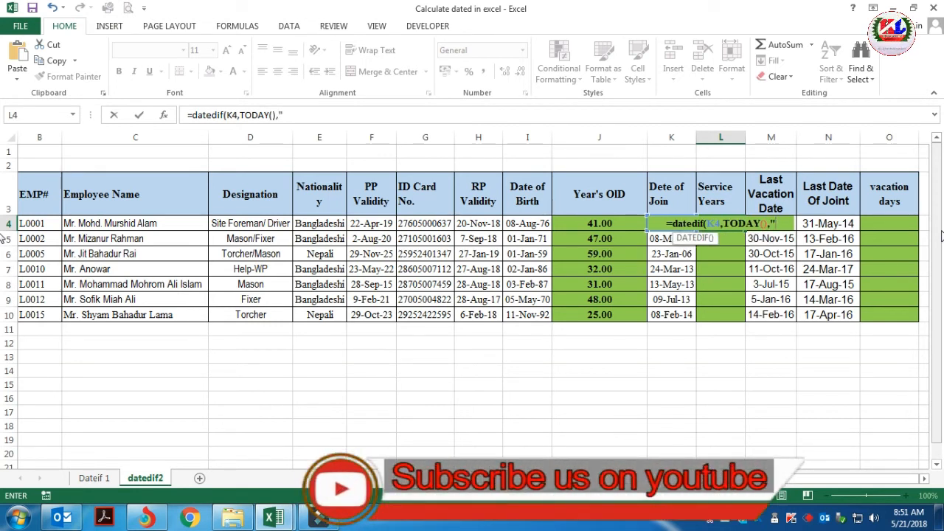
text(Y")
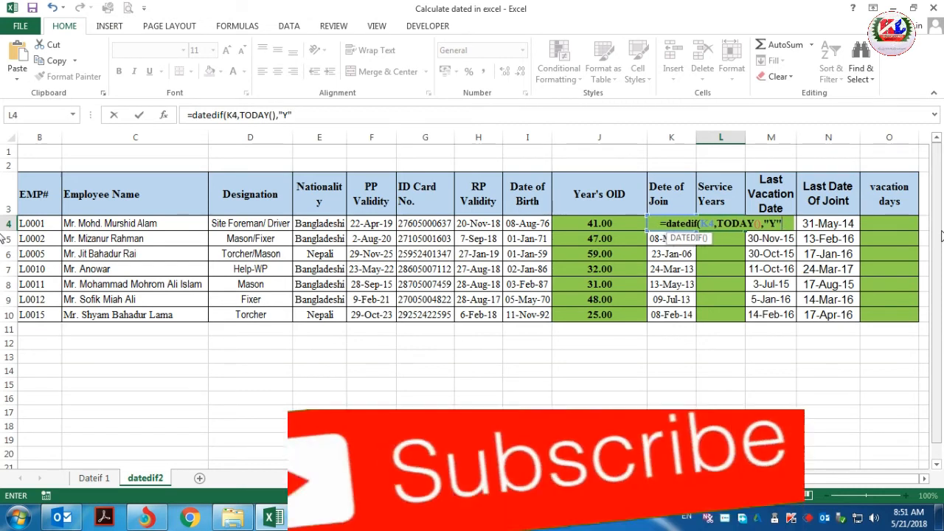
text())
key(Return)
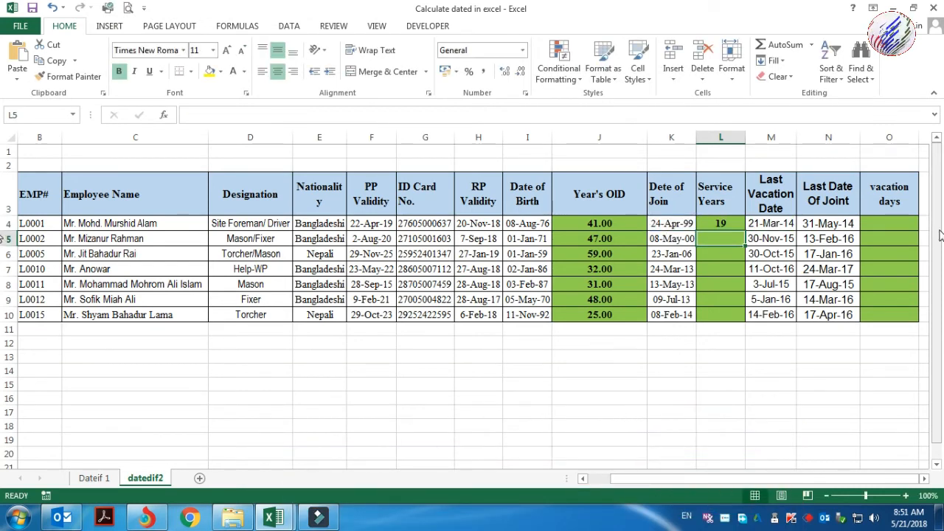
Step: Fill the service years formula from L4 down through L10
click(680, 226)
click(723, 224)
drag(746, 233, 735, 338)
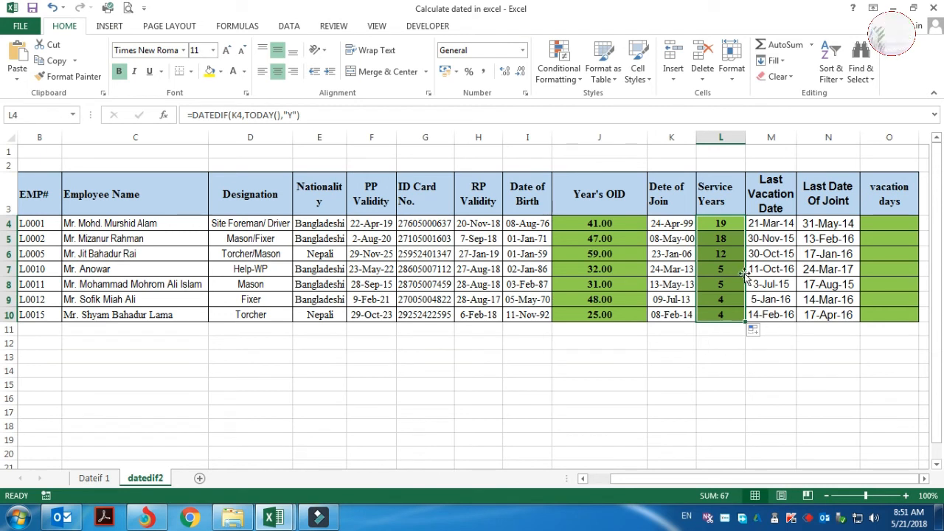
Step: Enter =DATEDIF(M4,N4,"D") in O4 to calculate the first employee's vacation days
drag(730, 479, 766, 480)
click(767, 478)
click(896, 224)
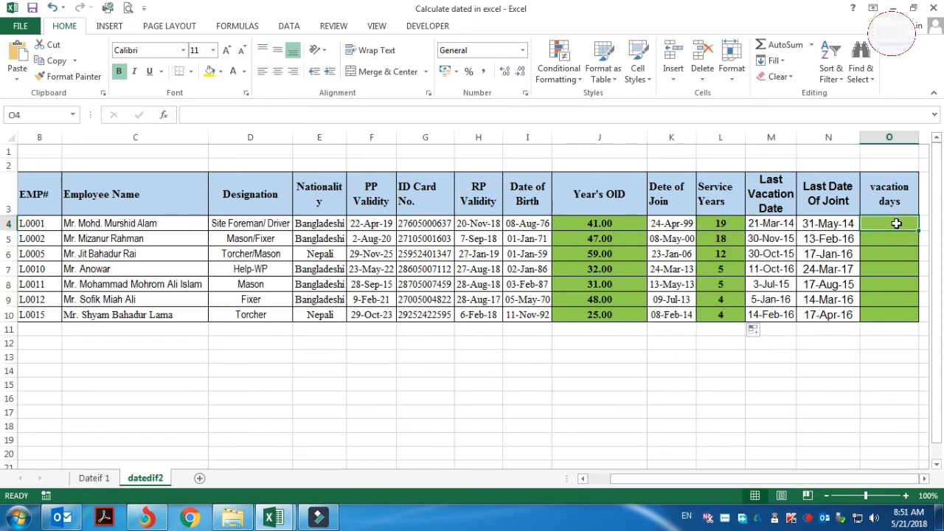
click(771, 136)
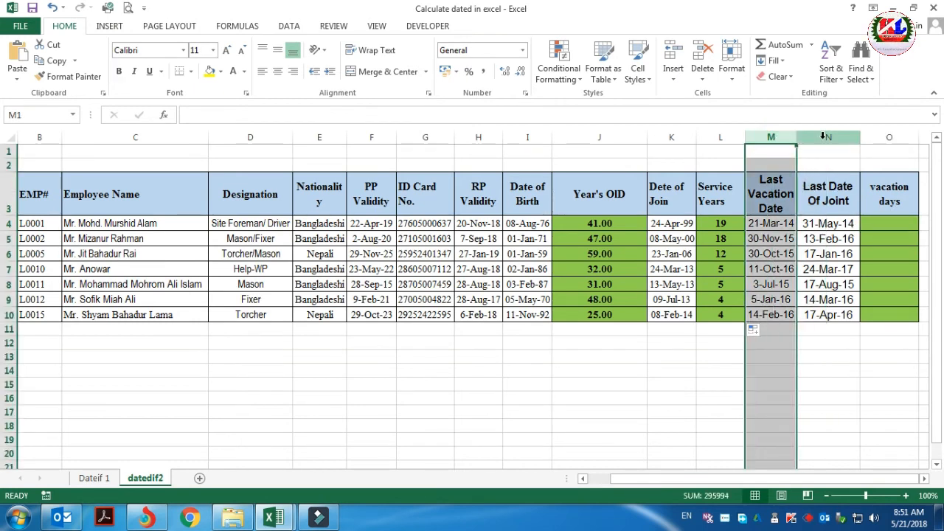
click(827, 135)
click(890, 223)
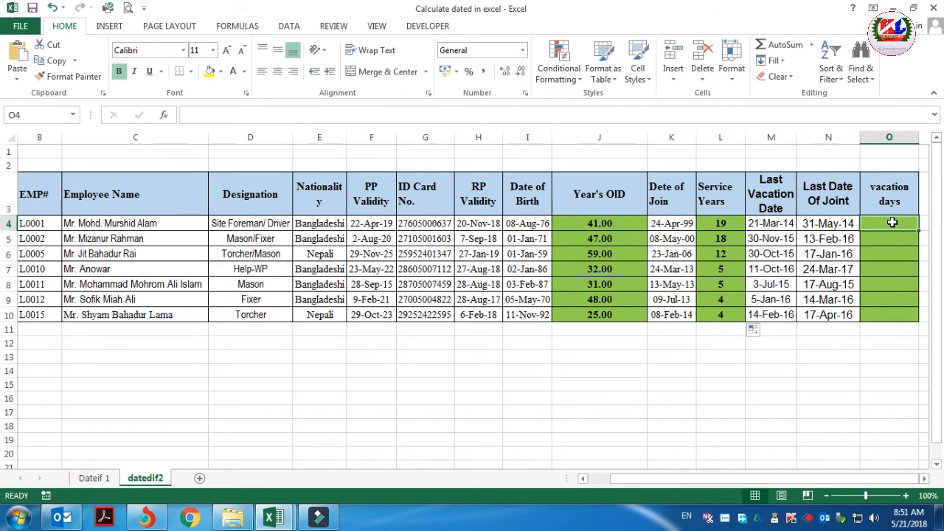
text(=)
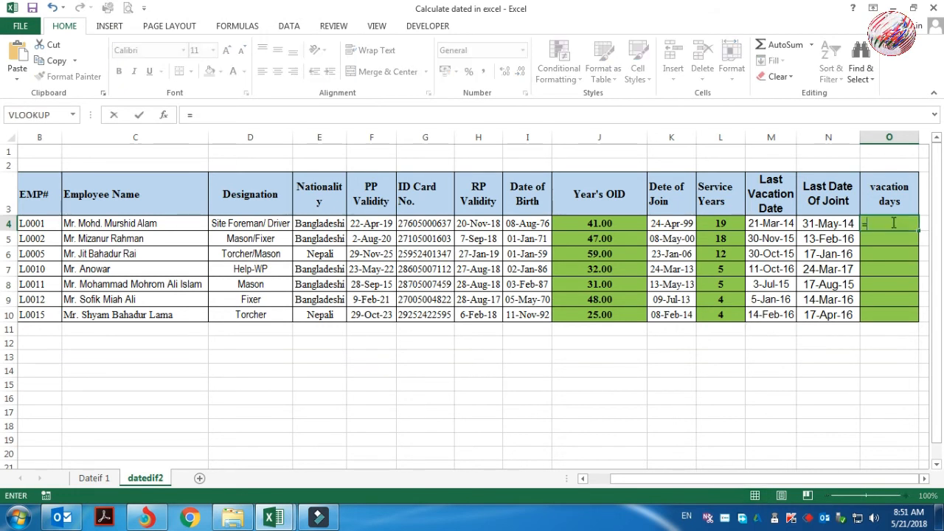
text(dated)
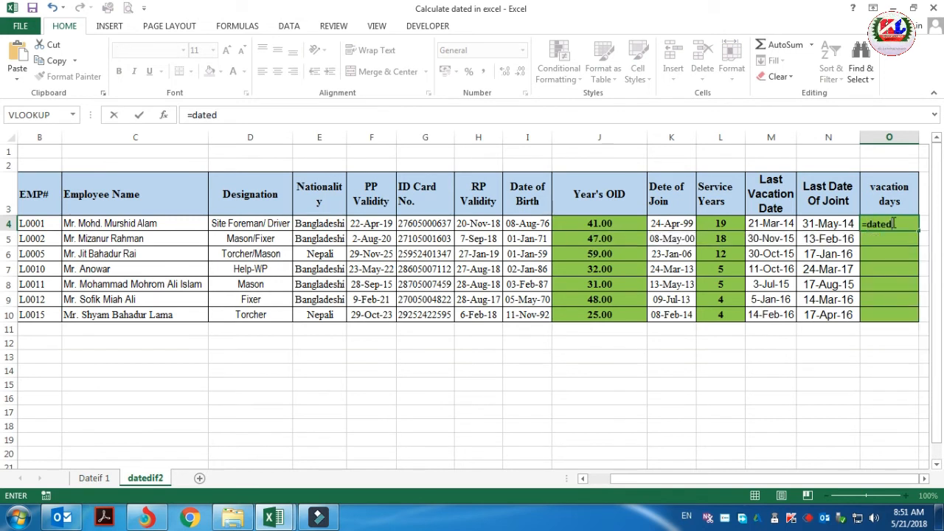
text(if()
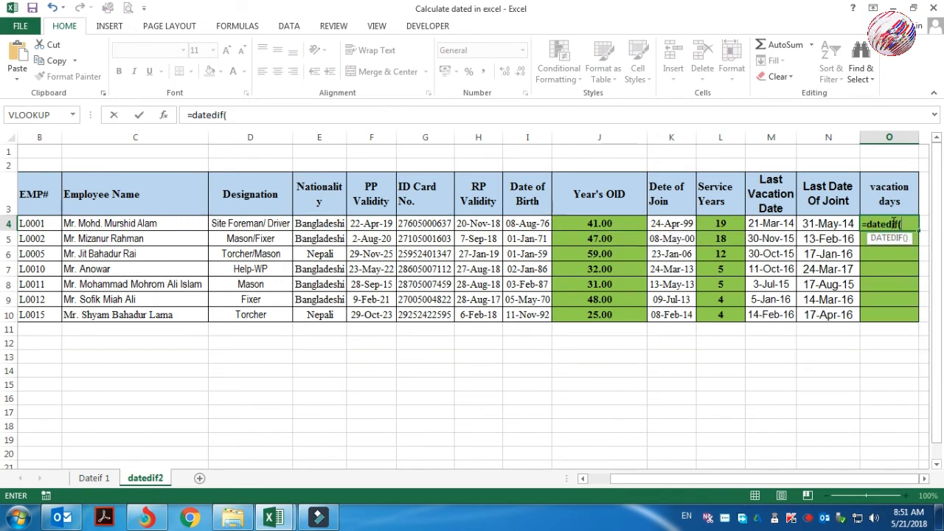
click(788, 221)
text(,)
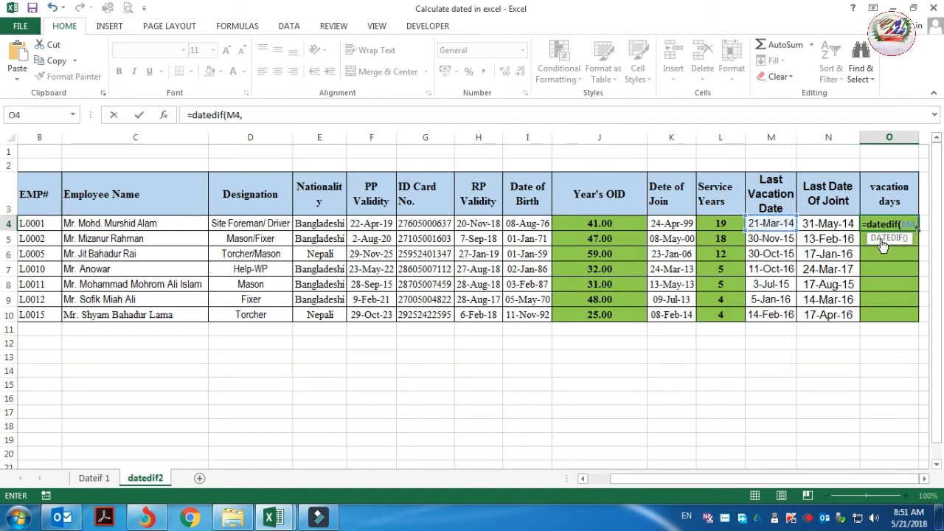
click(840, 228)
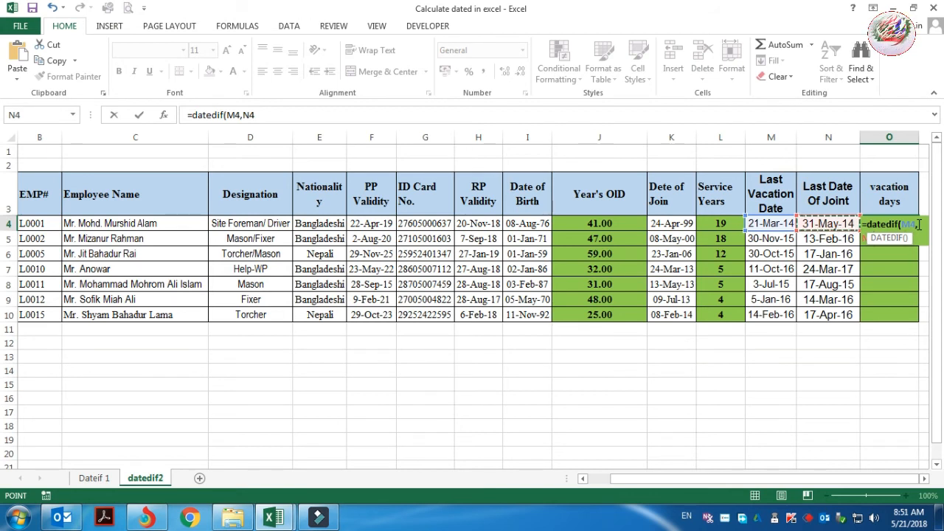
text(")
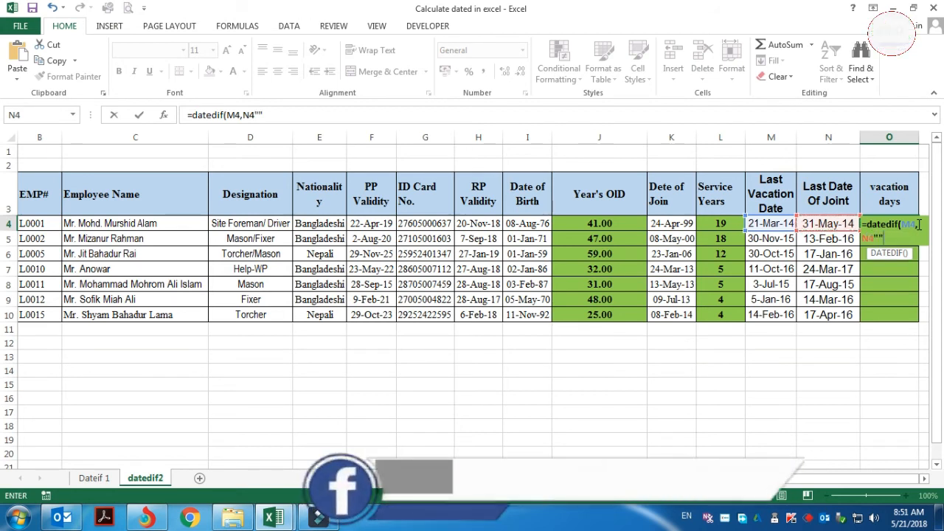
key(BackSpace)
text(,"D)
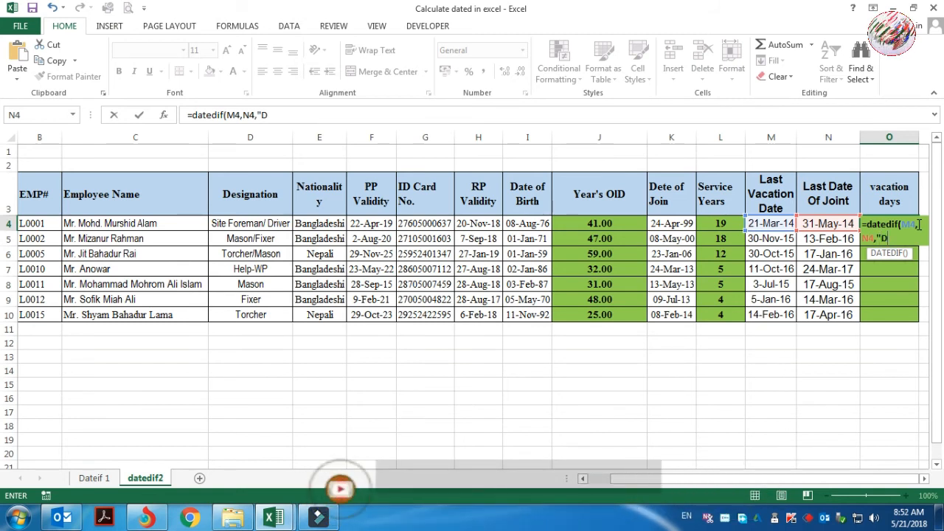
text("")
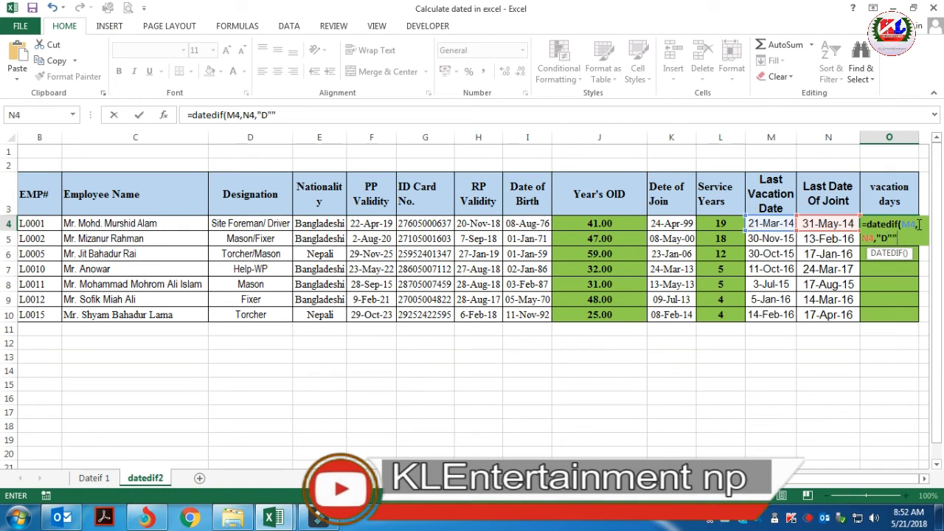
key(Return)
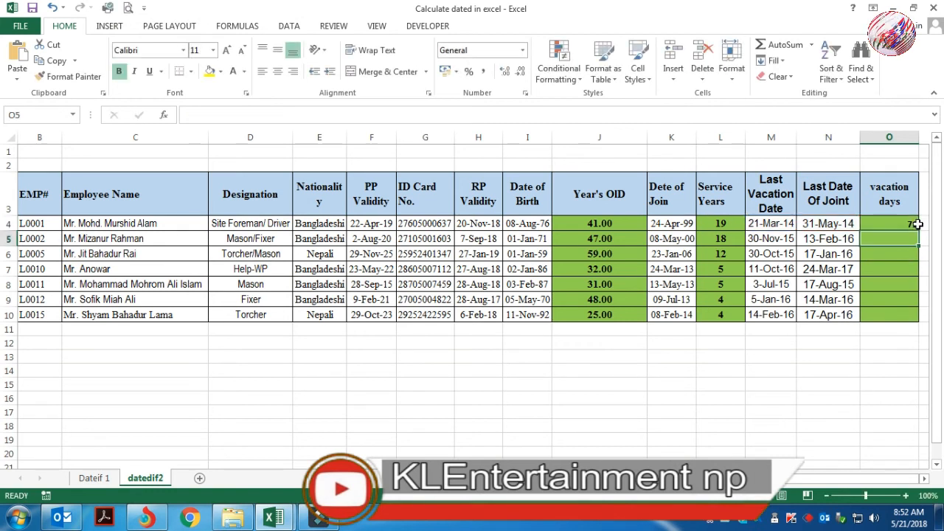
Step: Fill the vacation days formula from O4 down through O10
click(890, 224)
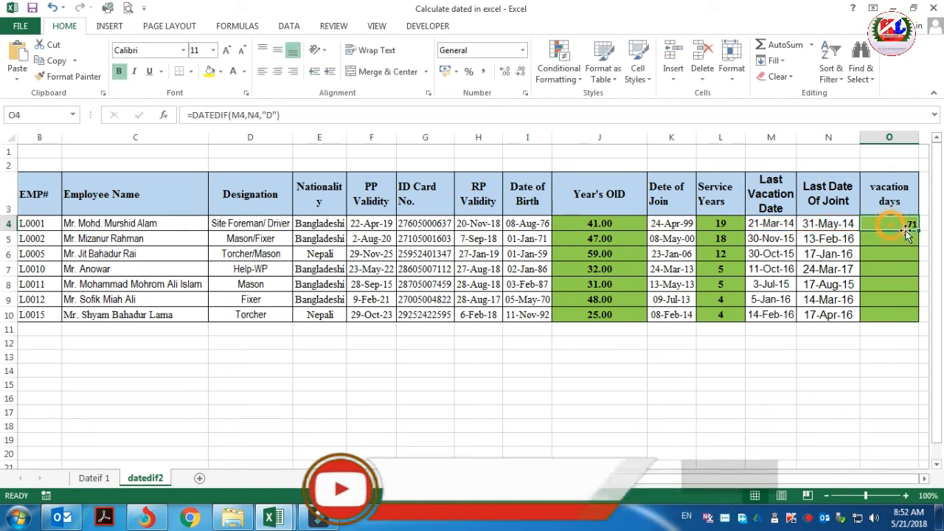
drag(918, 232, 913, 317)
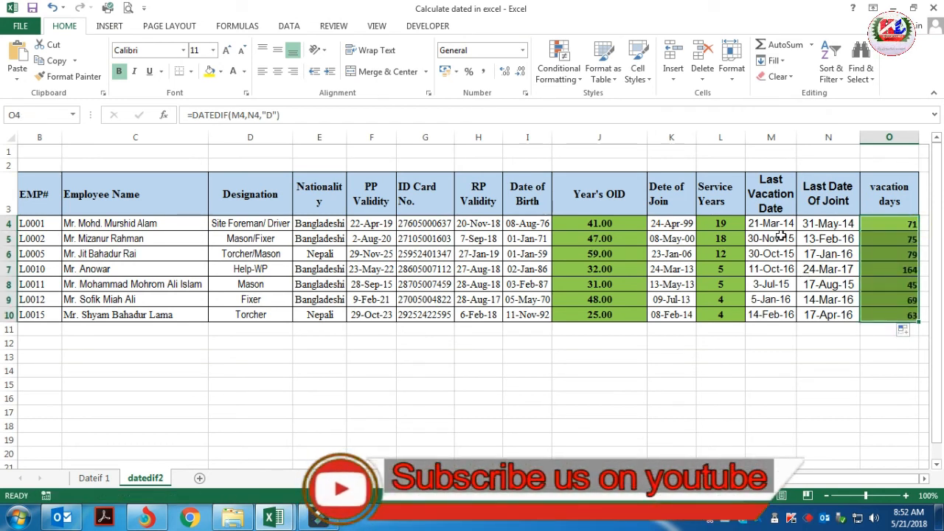
click(881, 383)
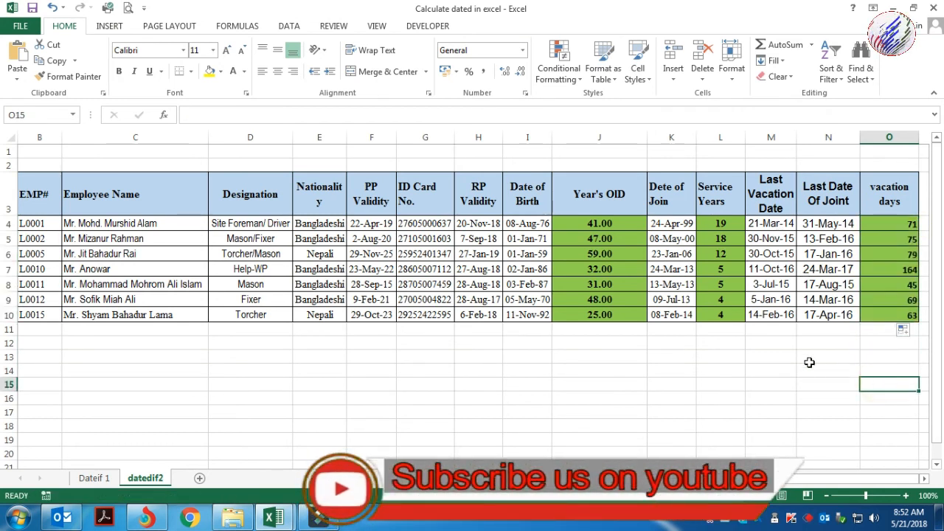
Step: Return to the Dateif 1 sheet and select the empty cell G15
click(96, 476)
click(612, 420)
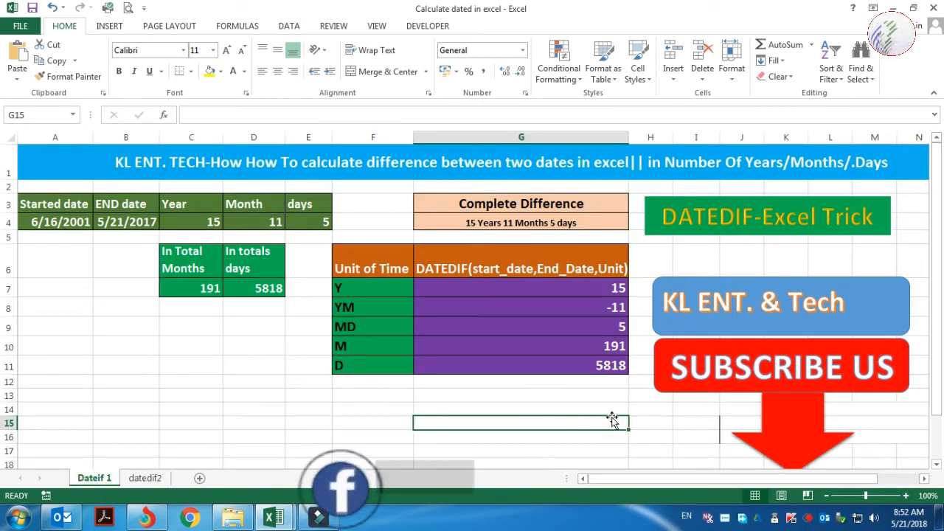